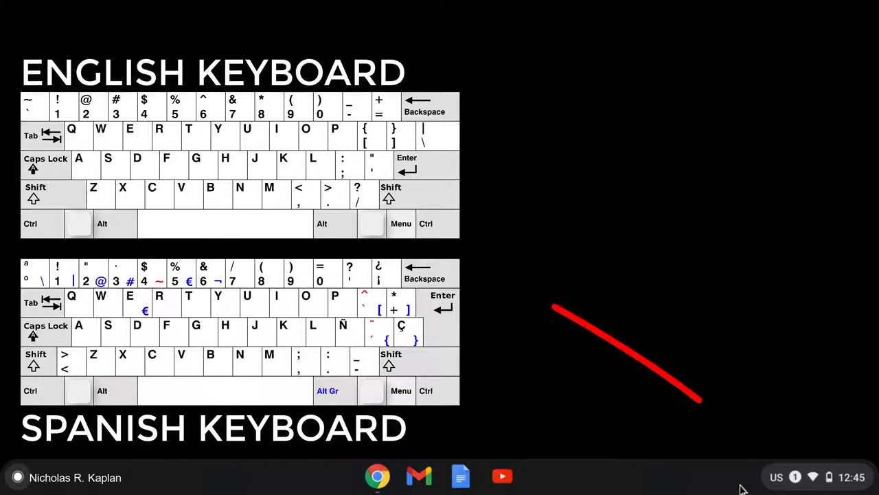
Go to Settings > Device > Keyboard > Change input settings, where only English (US) is listed
left_click(781, 488)
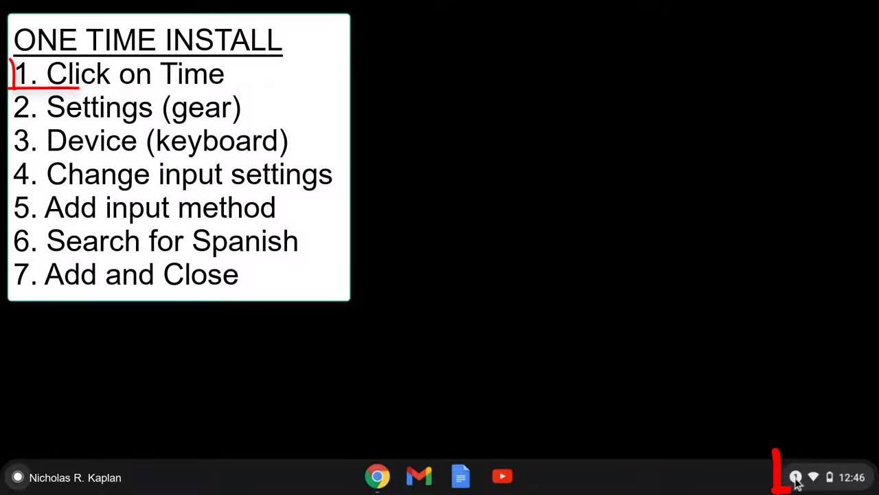
left_click(796, 477)
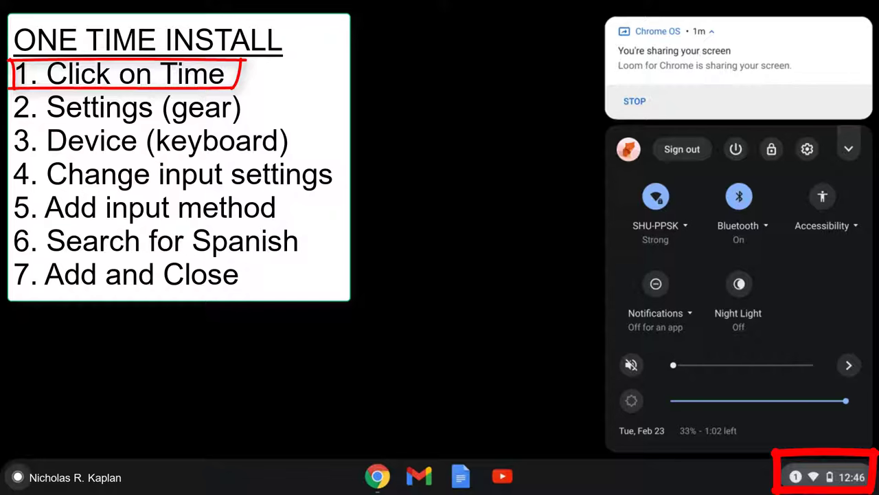
left_click(811, 157)
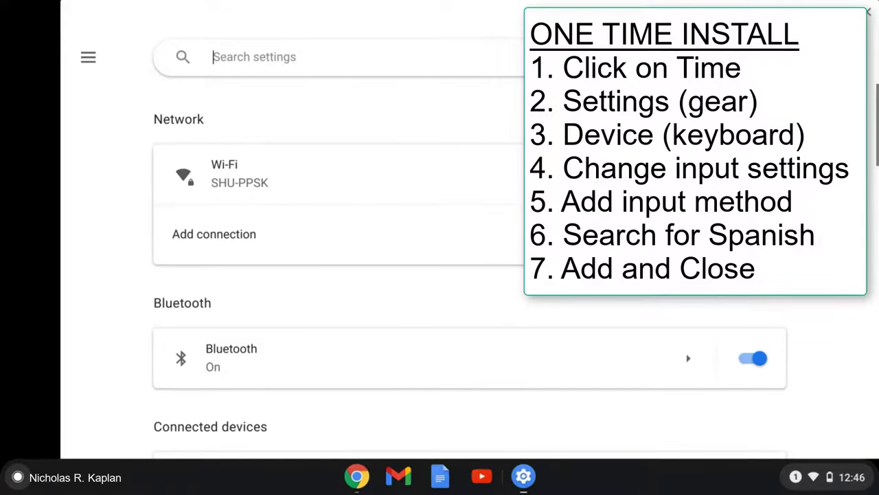
scroll(469, 275, "down", 5)
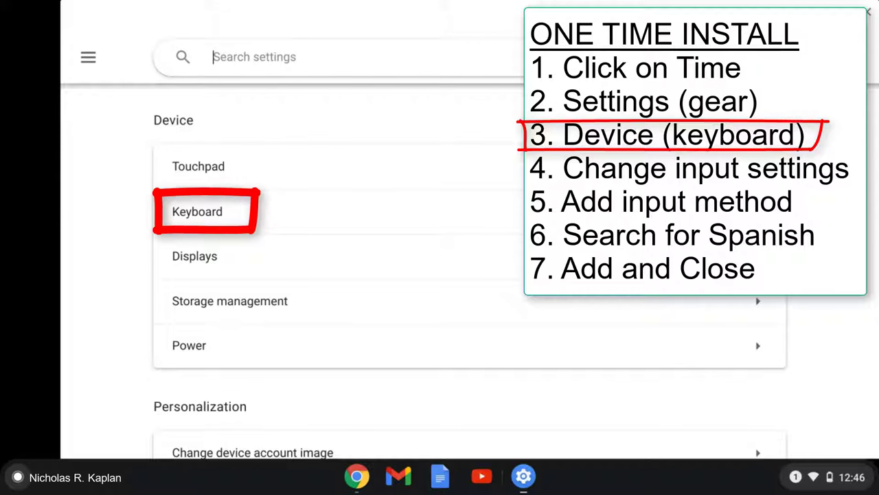
left_click(197, 212)
scroll(470, 275, "down", 5)
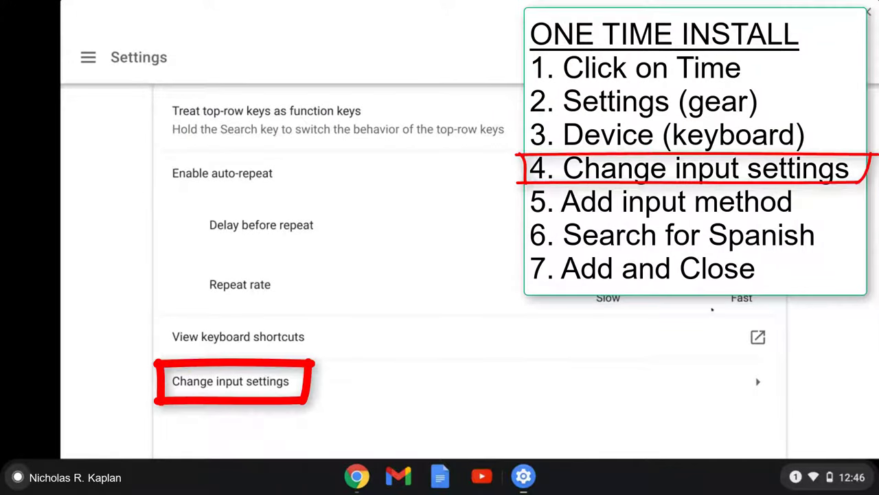
left_click(691, 389)
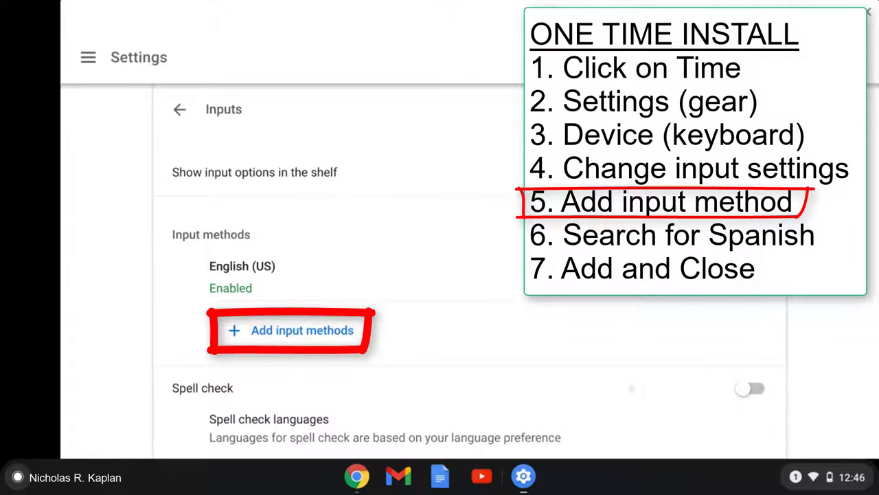
Search the input methods for Spanish, add Spanish (Spain), and close the Settings window
left_click(324, 328)
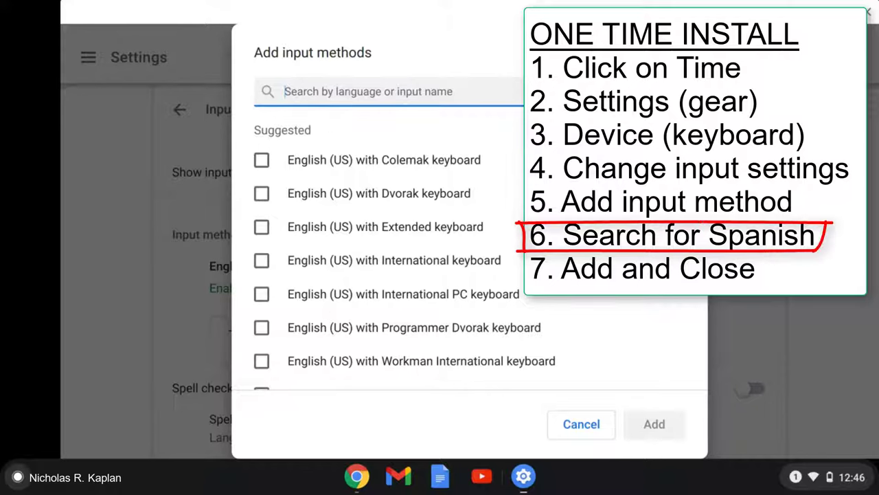
type("sh")
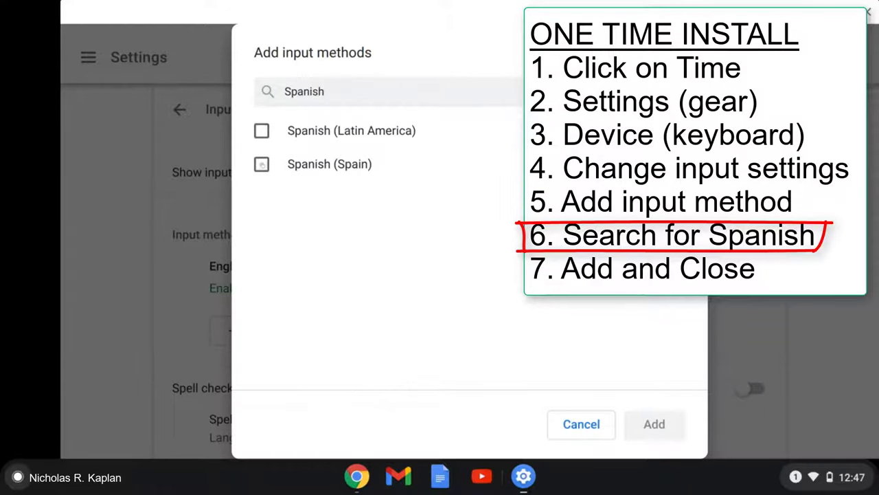
left_click(261, 164)
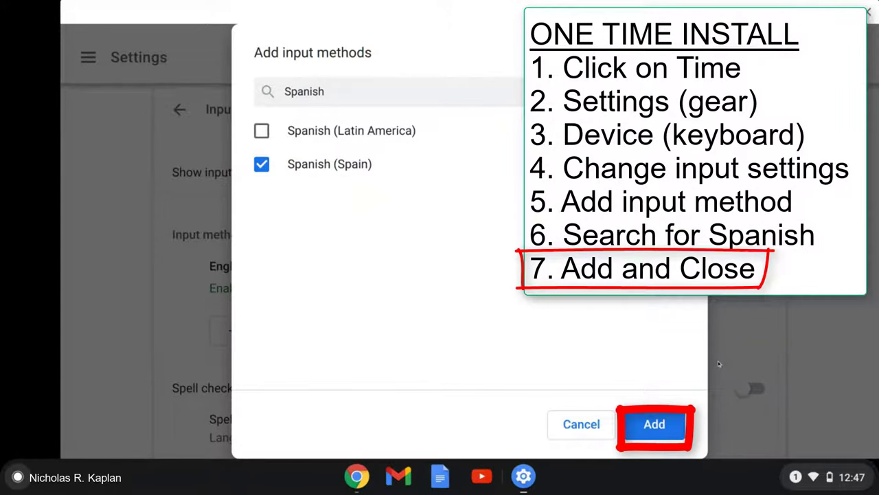
left_click(654, 424)
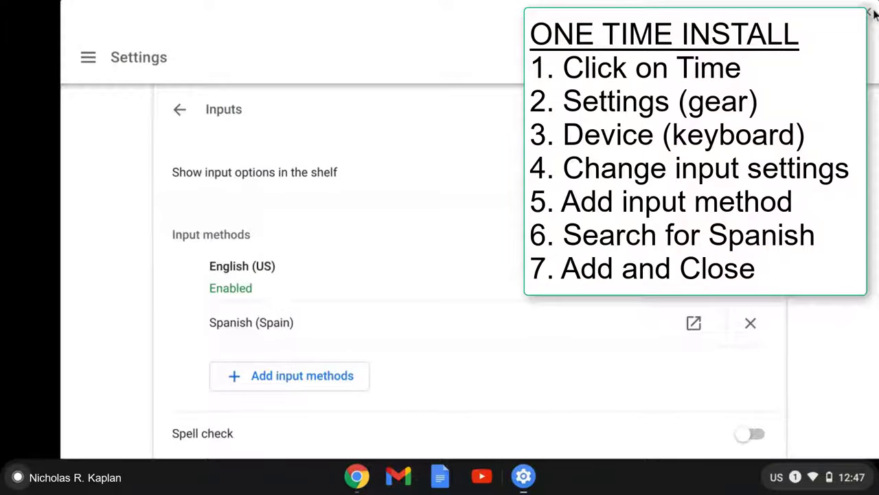
left_click(870, 13)
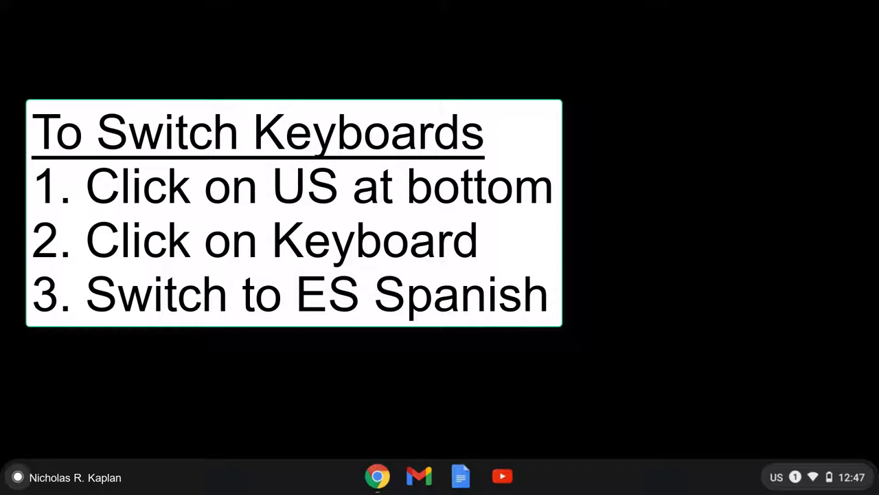
Switch the shelf keyboard indicator from US to ES Spanish (Spain)
left_click(777, 479)
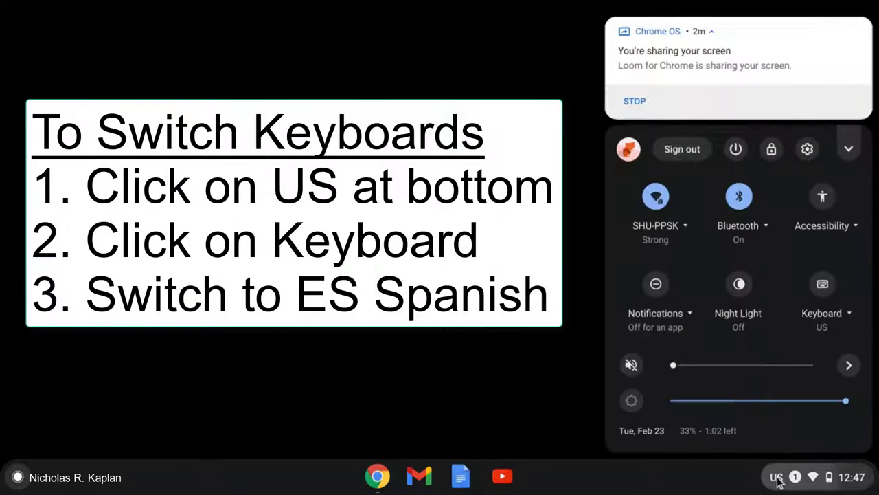
left_click(826, 327)
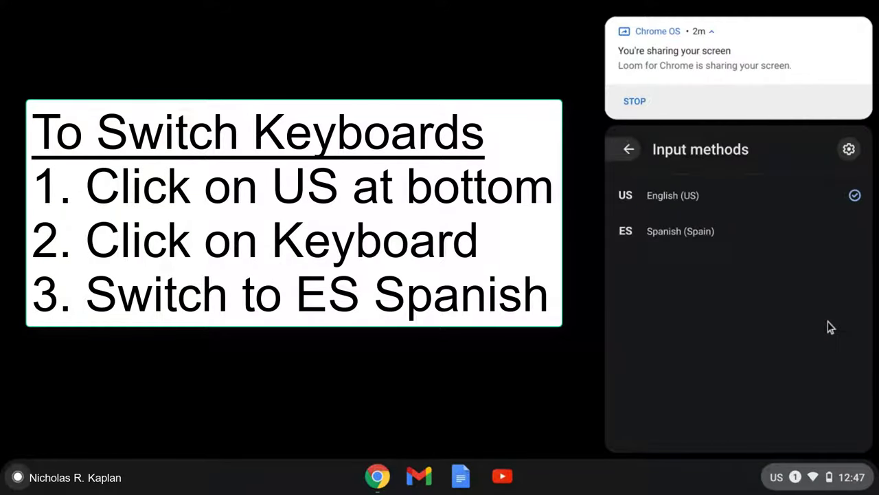
left_click(703, 234)
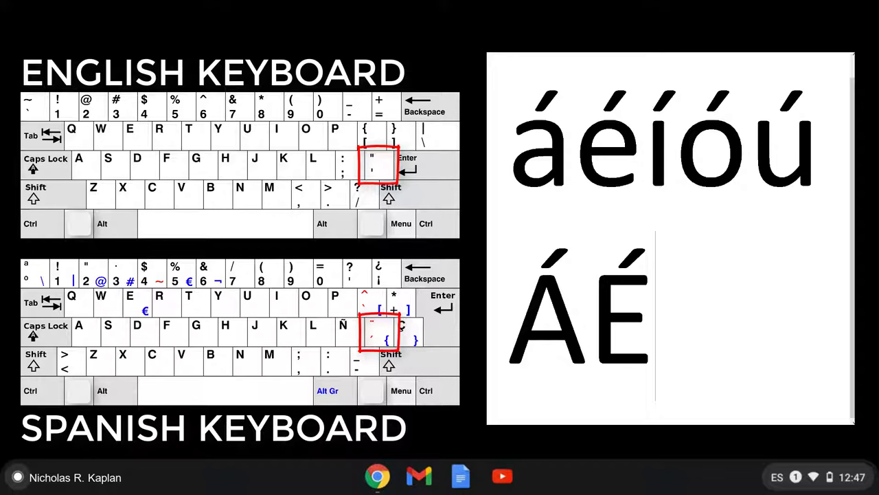
Finish capitals ÍÓÚ, clear the page, then type üü and erase it
type("ÍÓ")
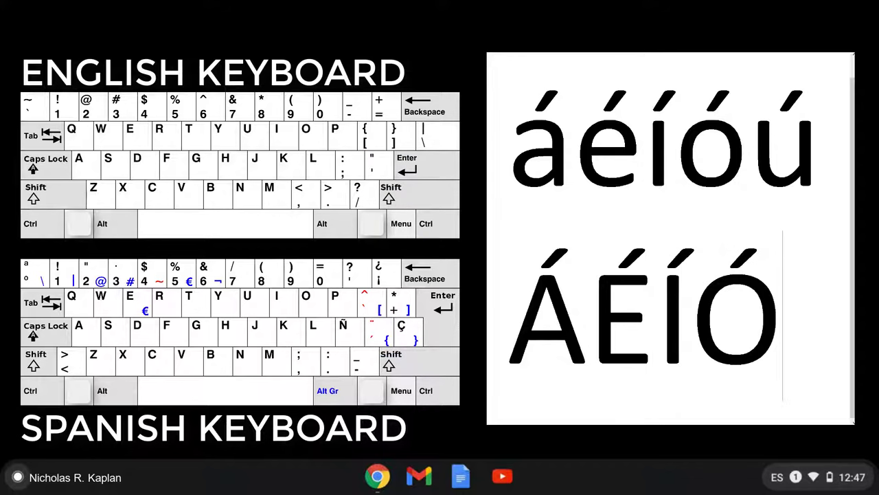
type("Ú")
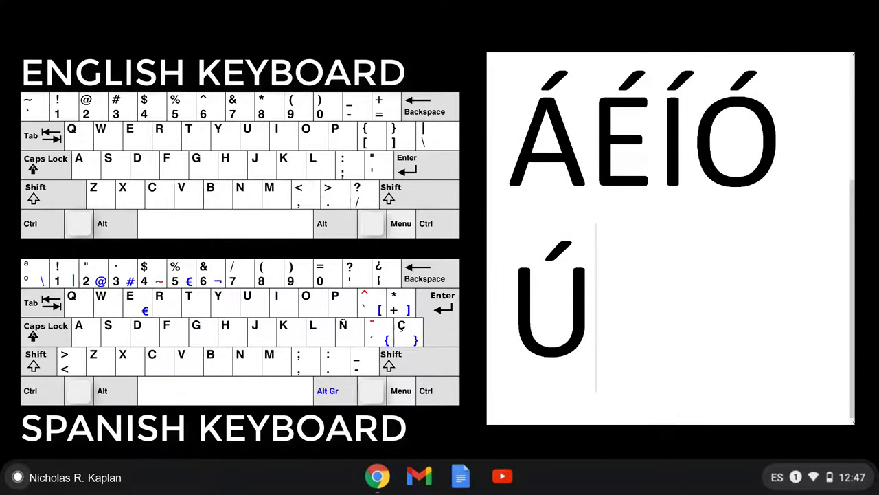
key("ctrl+a")
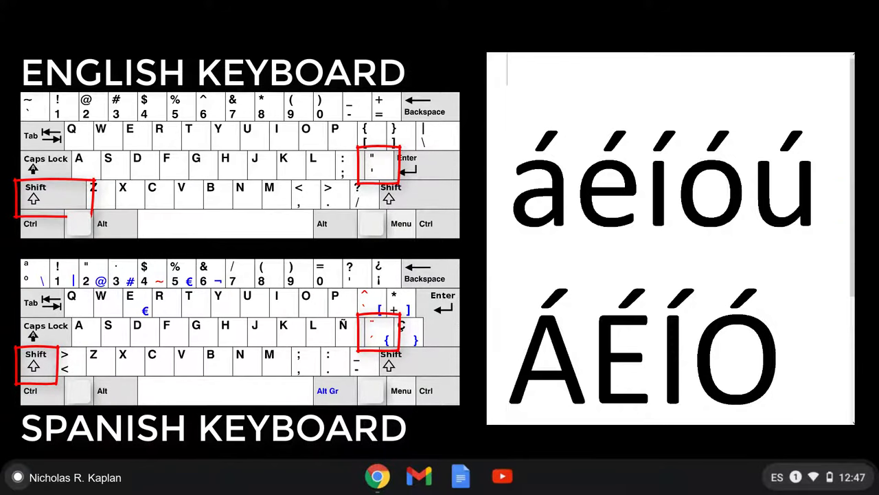
key("ctrl+a")
key("BackSpace")
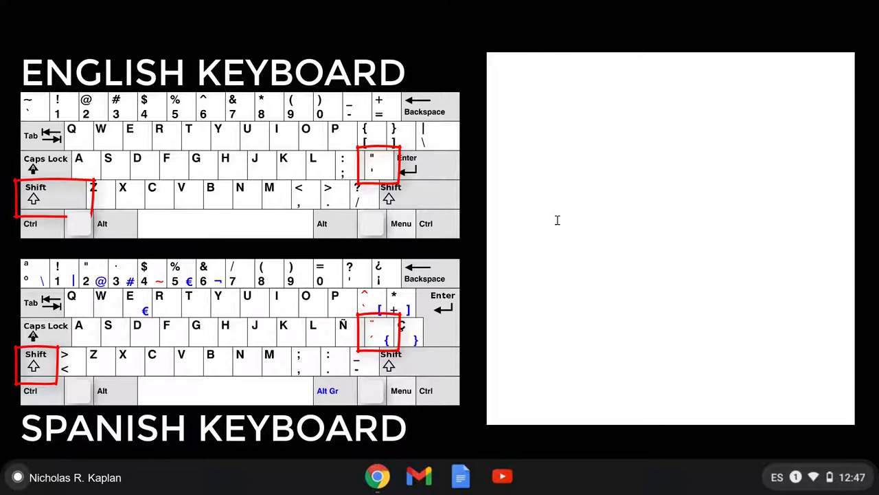
type("ü")
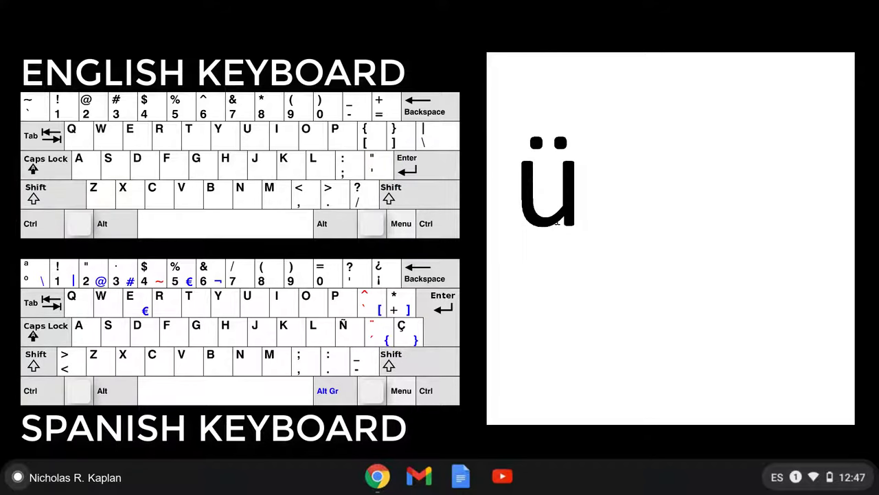
type("ü")
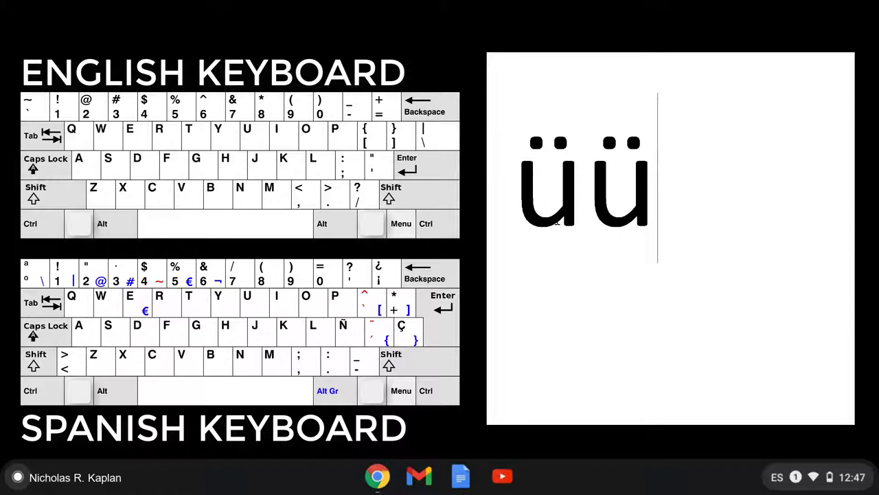
key("BackSpace")
key("BackSpace")
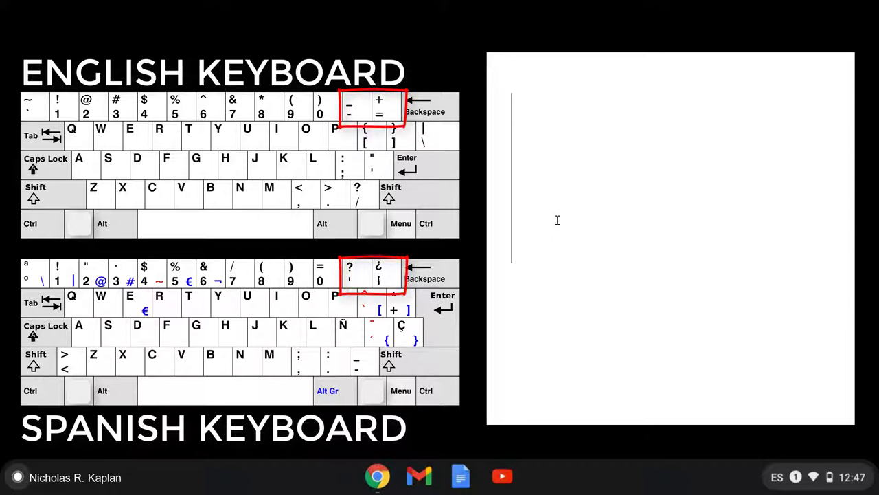
type("??")
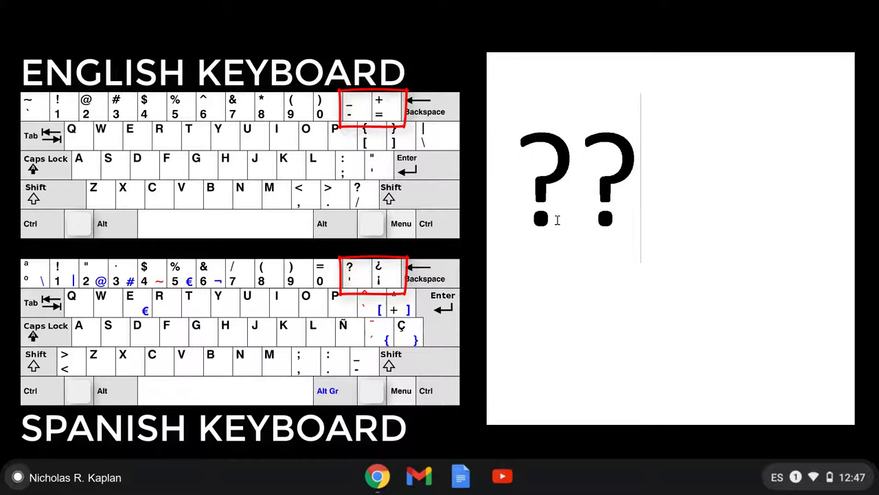
type("??")
key("Return")
type("?")
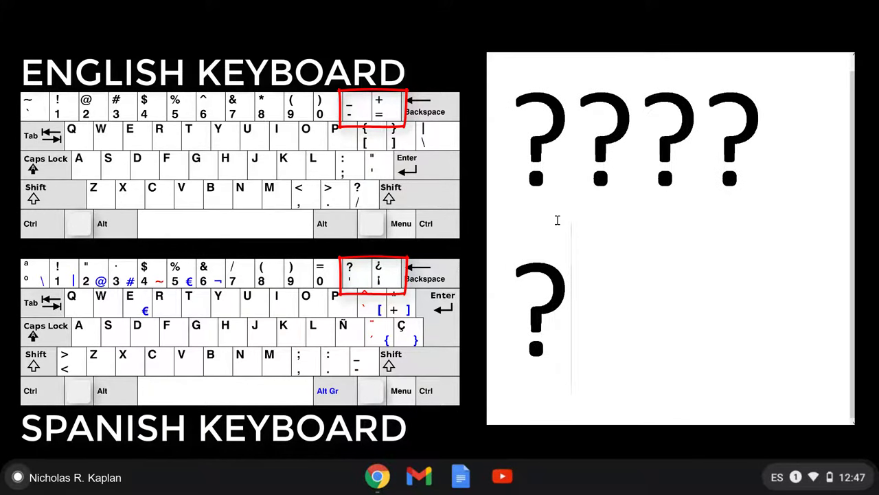
key("BackSpace")
key("BackSpace")
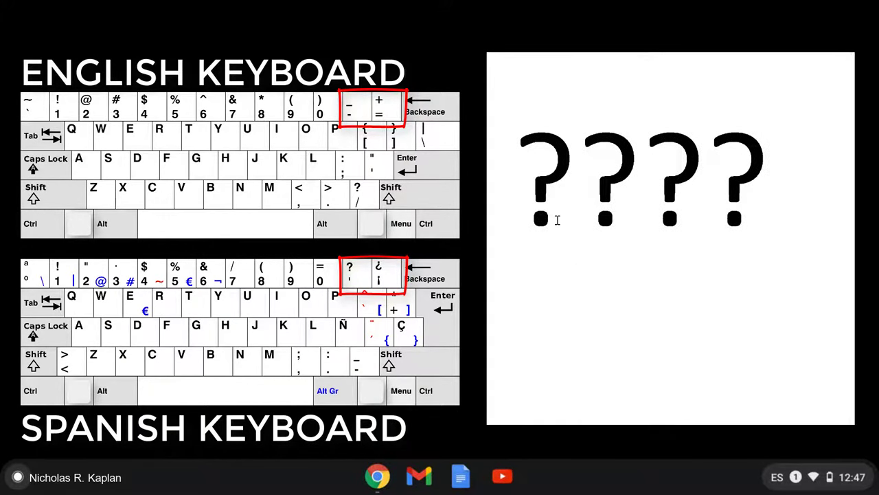
key("Return")
type("¿¿¿¿")
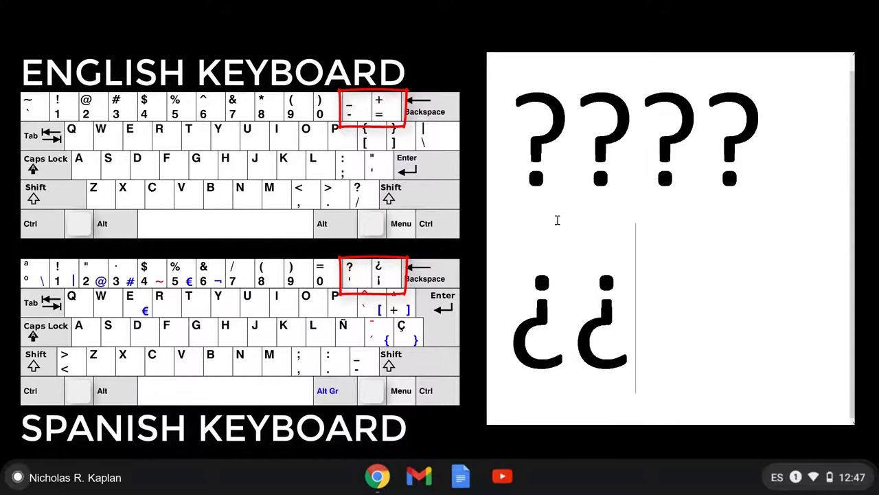
key("BackSpace")
key("BackSpace")
key("BackSpace")
key("BackSpace")
key("BackSpace")
key("BackSpace")
key("BackSpace")
key("BackSpace")
key("BackSpace")
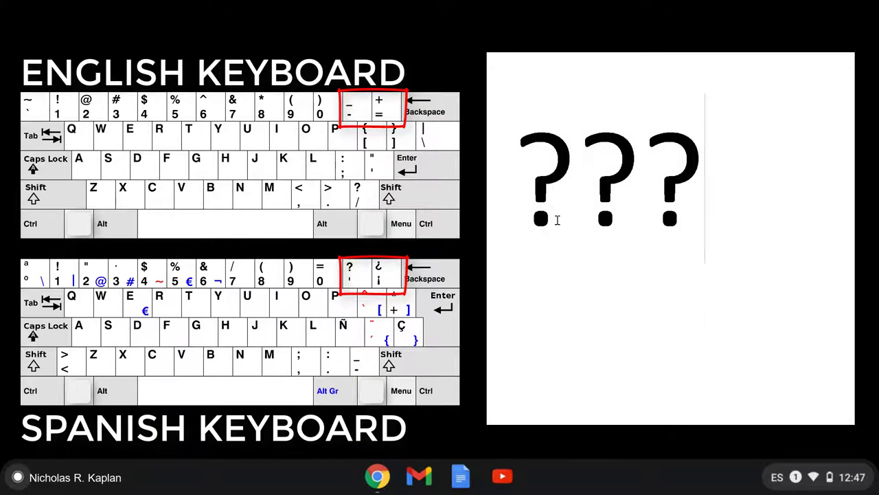
type("¡¡")
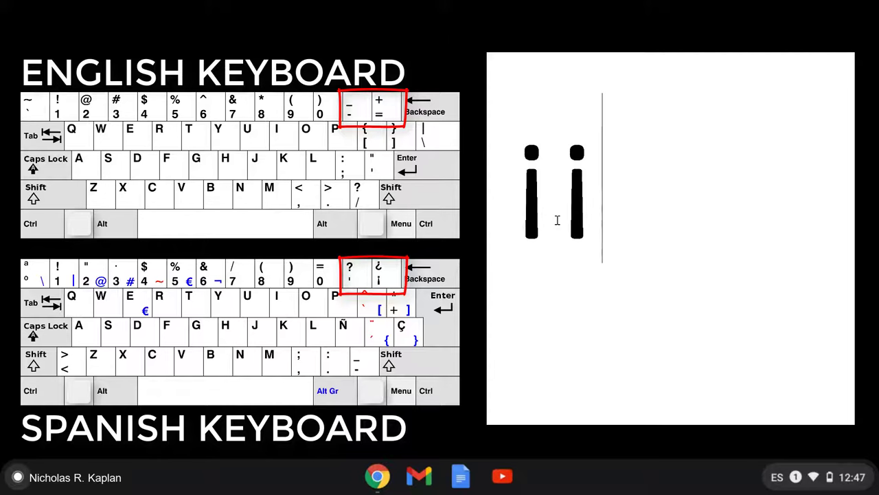
type("¡¿¿¿¡¡¡??")
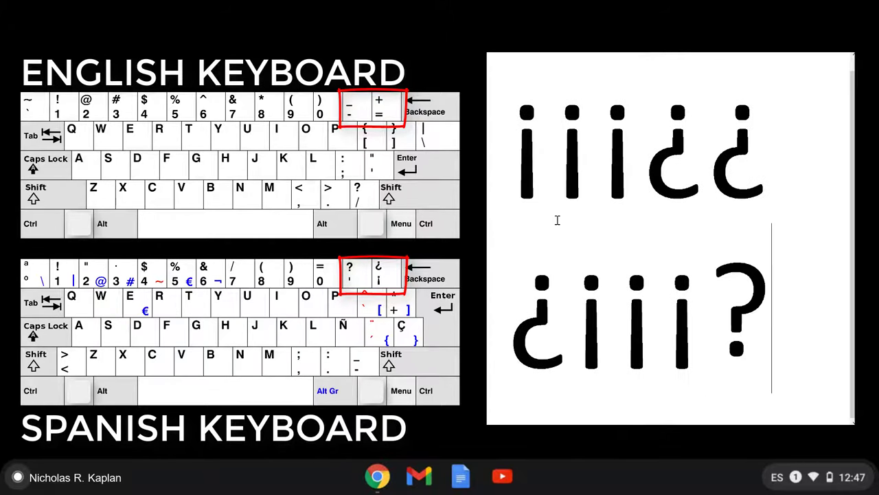
key("BackSpace")
key("BackSpace")
key("BackSpace")
key("BackSpace")
key("BackSpace")
key("BackSpace")
key("BackSpace")
key("BackSpace")
key("BackSpace")
key("BackSpace")
key("BackSpace")
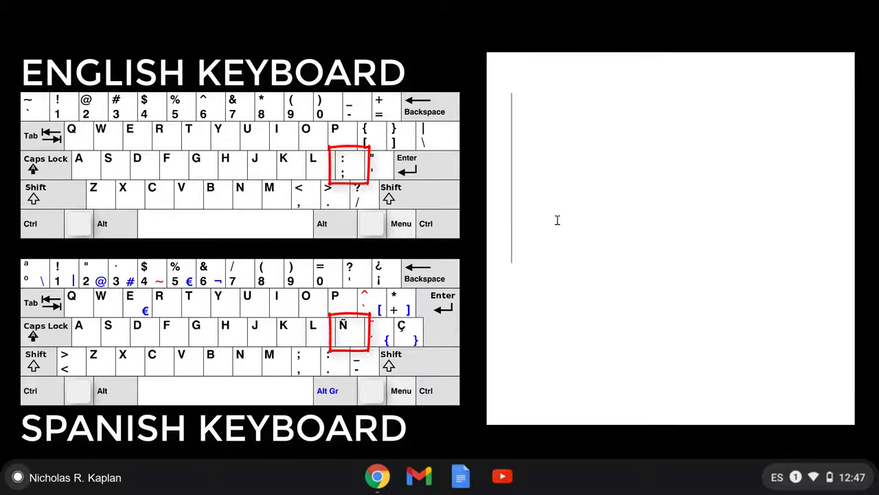
Type and erase ñññ and ÑÑÑ, then type ,,,;;;.: on the Spanish layout
type("ñññ")
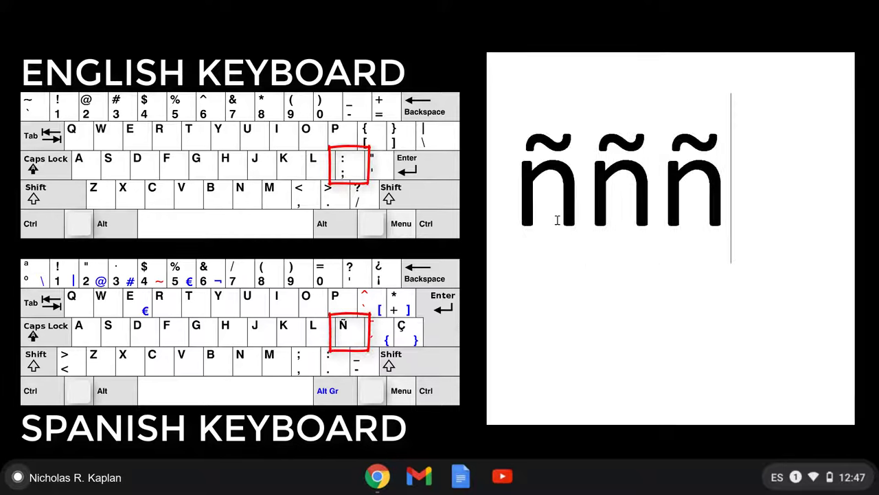
key("BackSpace")
key("BackSpace")
key("BackSpace")
type("Ñ")
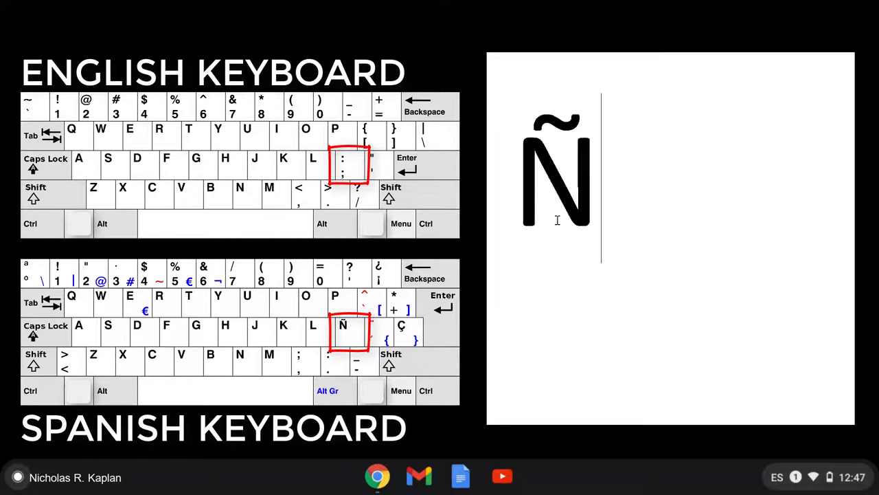
type("ÑÑ")
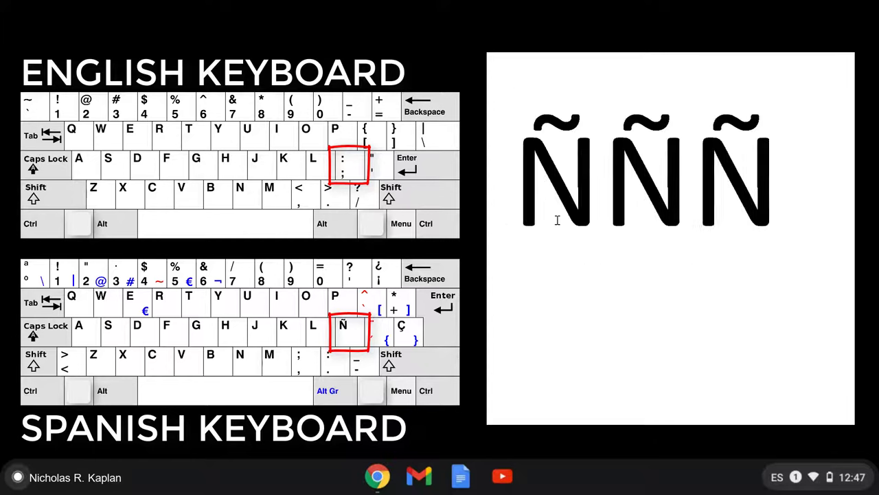
key("BackSpace")
key("BackSpace")
key("BackSpace")
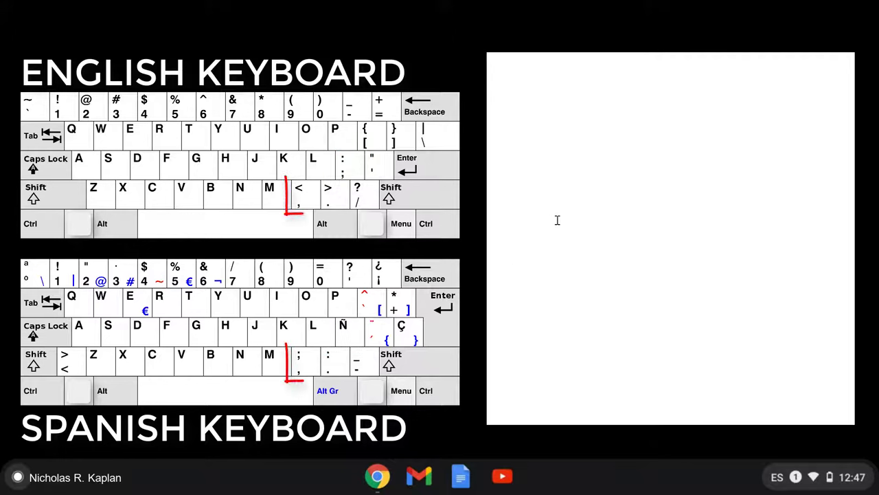
type(",,,")
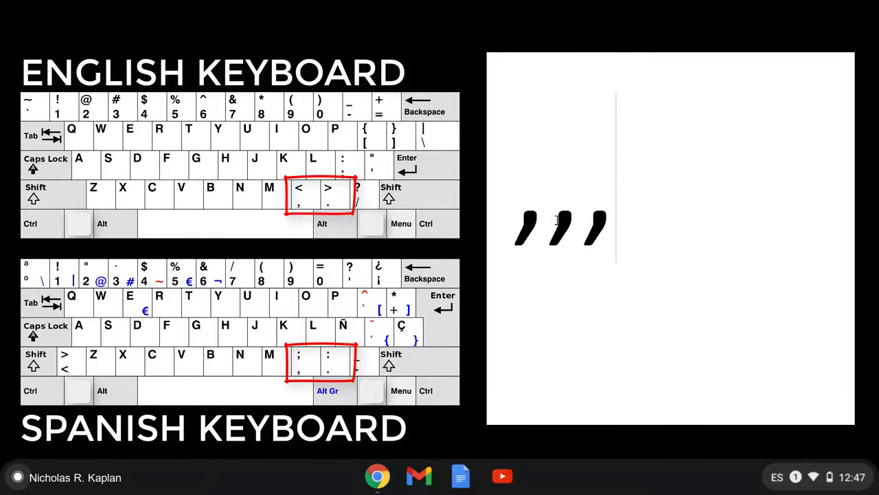
type(";;;")
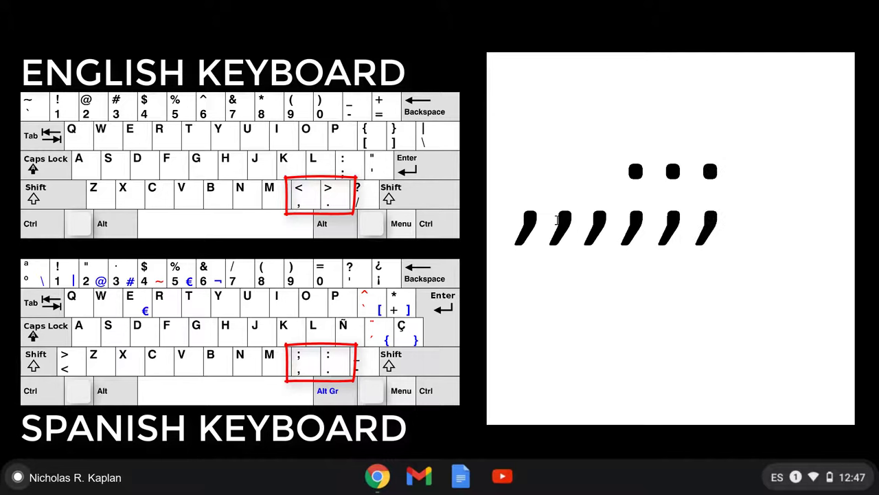
type(".:")
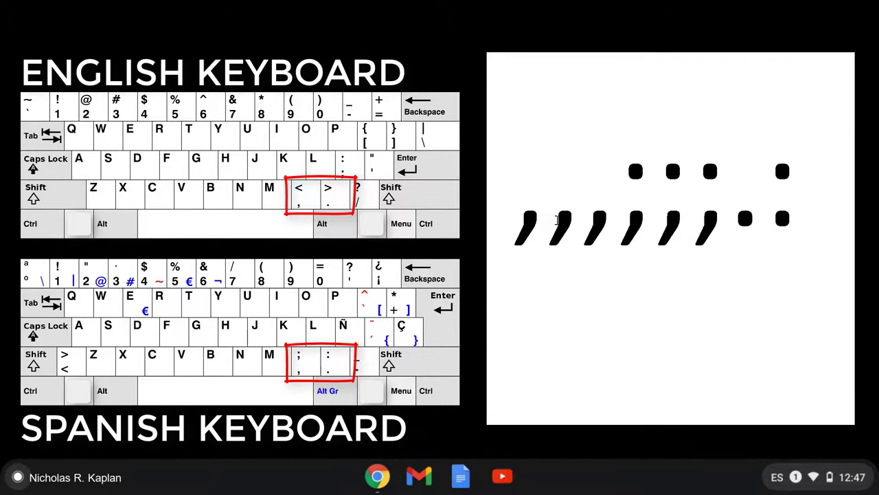
Erase the punctuation, type and delete two double quotes, then type @@
key("BackSpace")
key("BackSpace")
key("BackSpace")
key("BackSpace")
key("BackSpace")
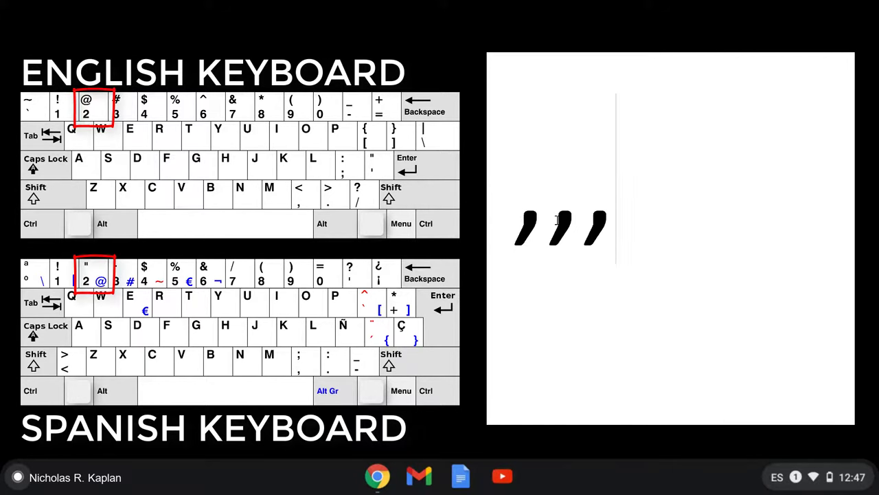
key("BackSpace")
key("BackSpace")
key("BackSpace")
type("\"\"")
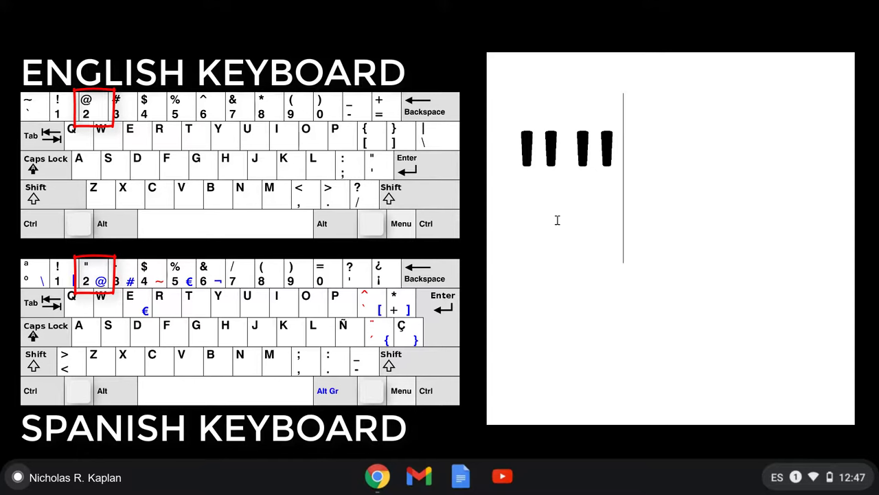
key("BackSpace")
key("BackSpace")
type("@@")
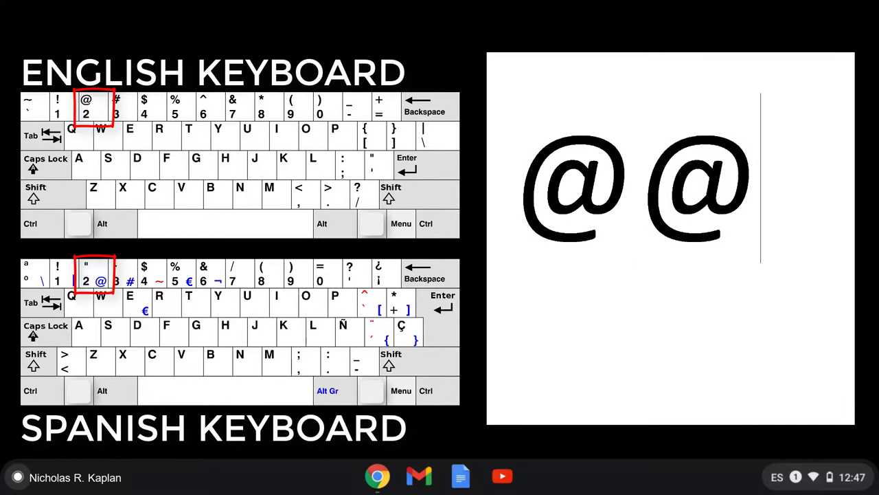